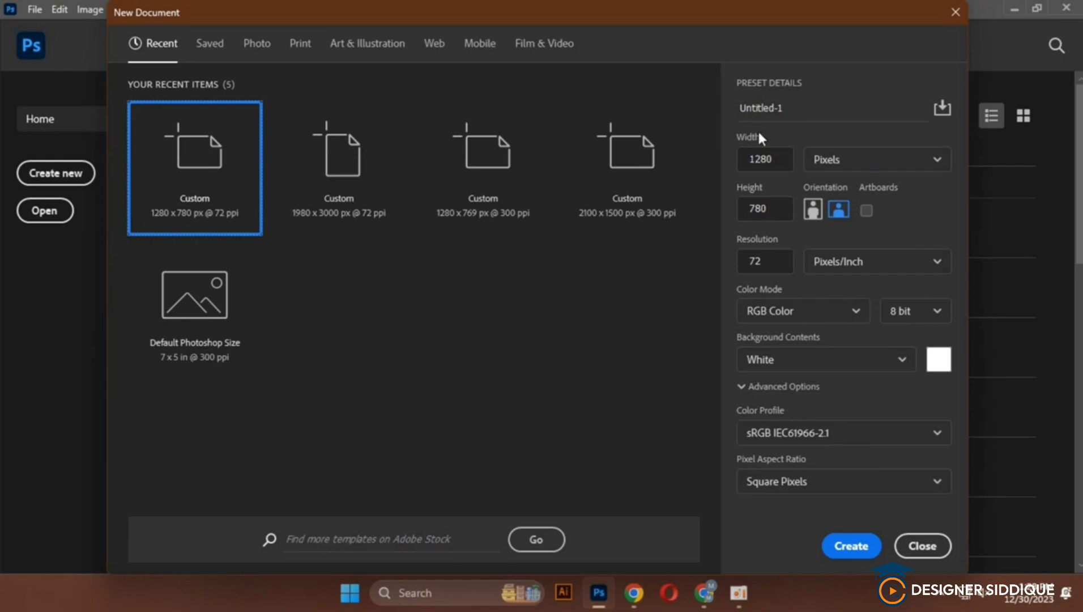
Create a white 1280 x 780 px document at 72 ppi and draw a circle about 243 px wide near the canvas center
click(862, 547)
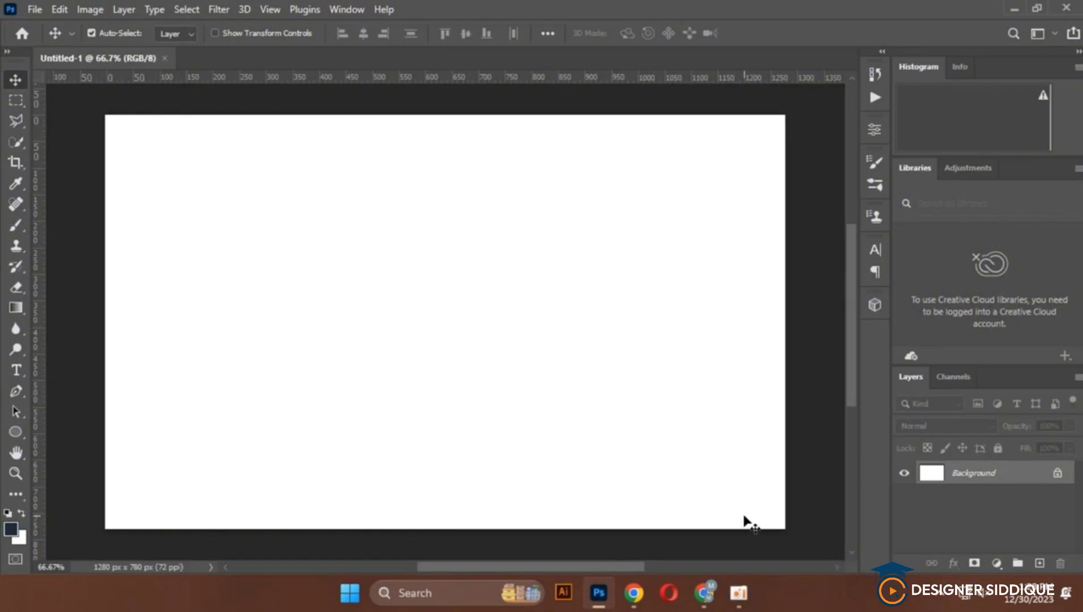
click(8, 432)
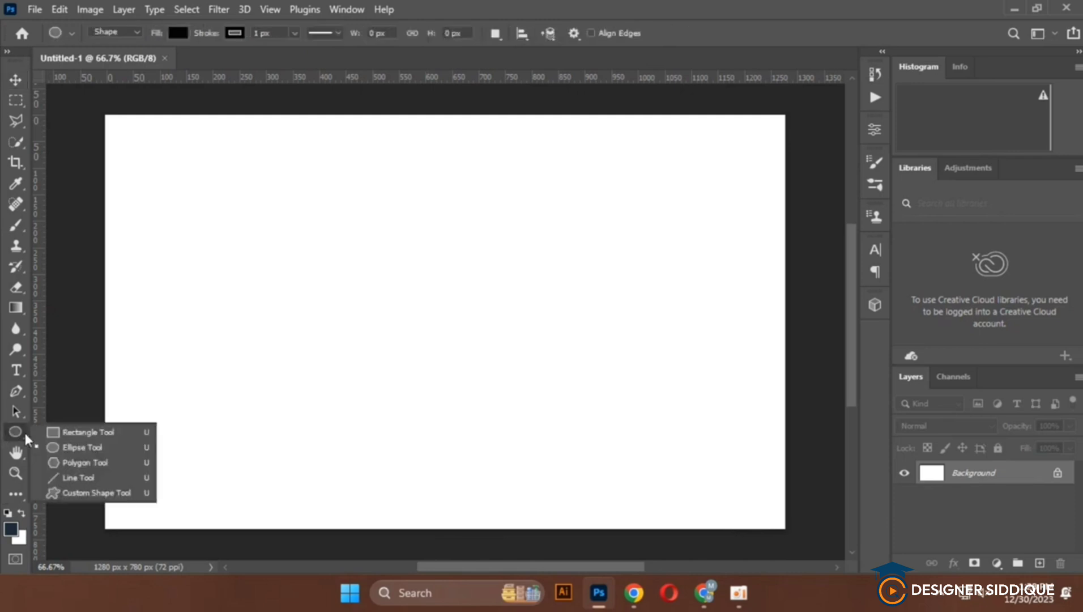
click(69, 448)
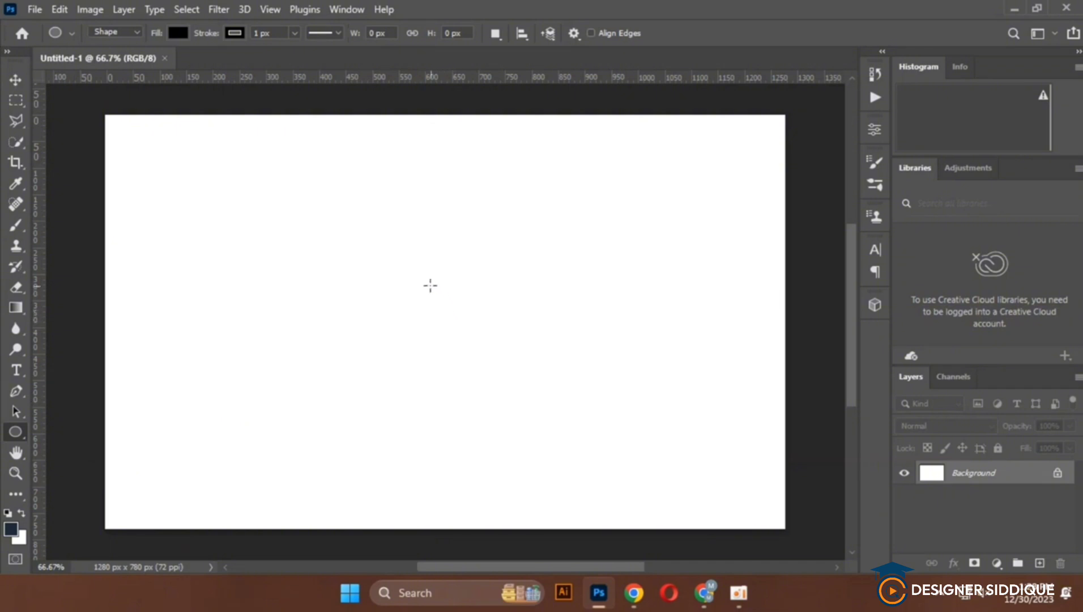
drag(392, 266, 521, 485)
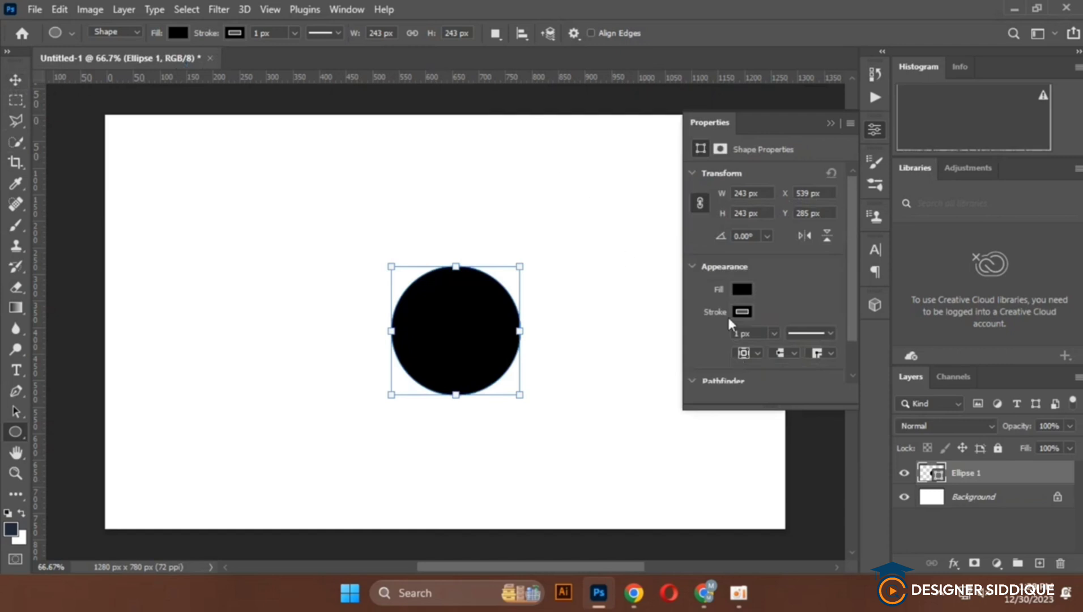
Give the circle an orange fill with no stroke, and move it slightly up and to the left on the canvas
click(743, 314)
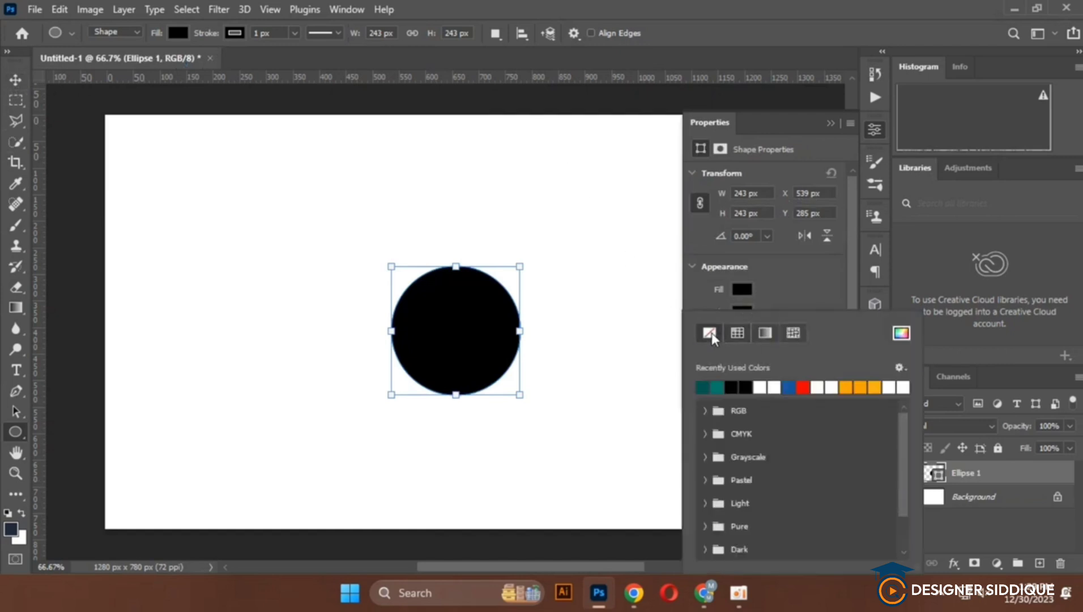
click(710, 334)
click(742, 289)
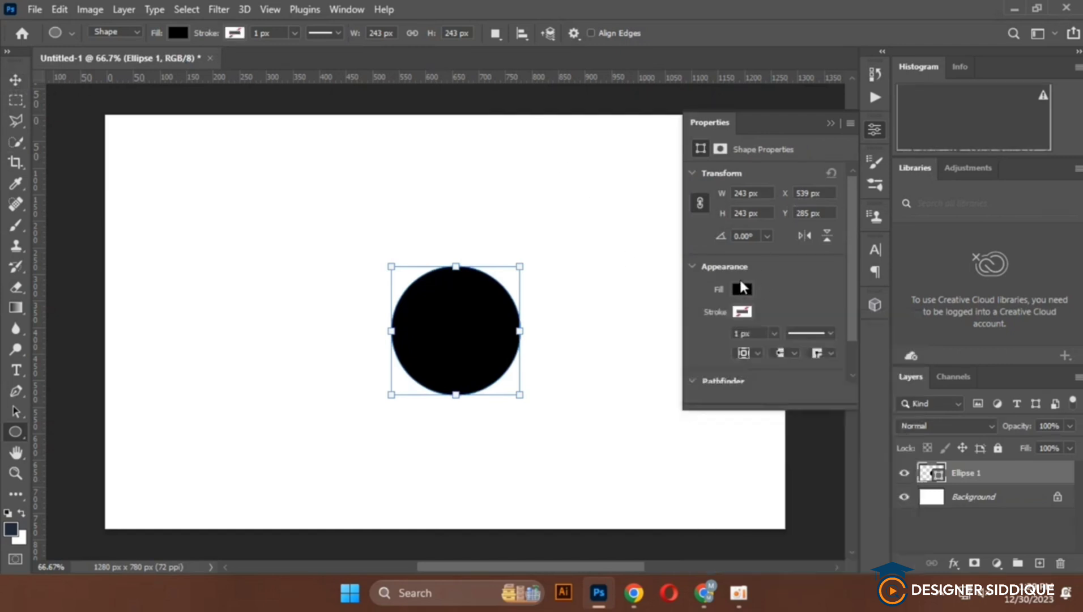
click(743, 290)
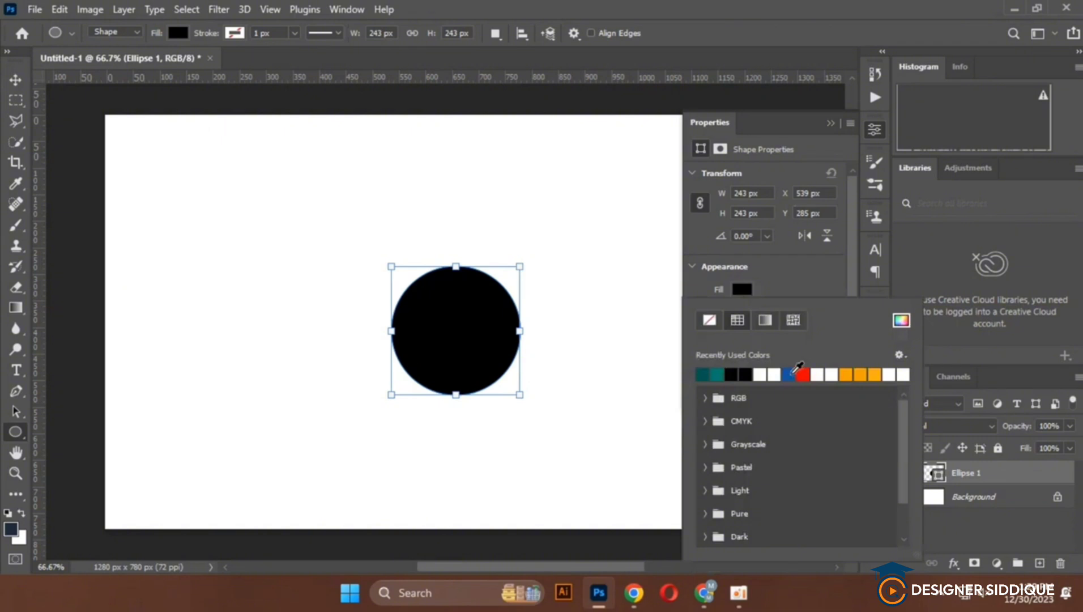
click(790, 374)
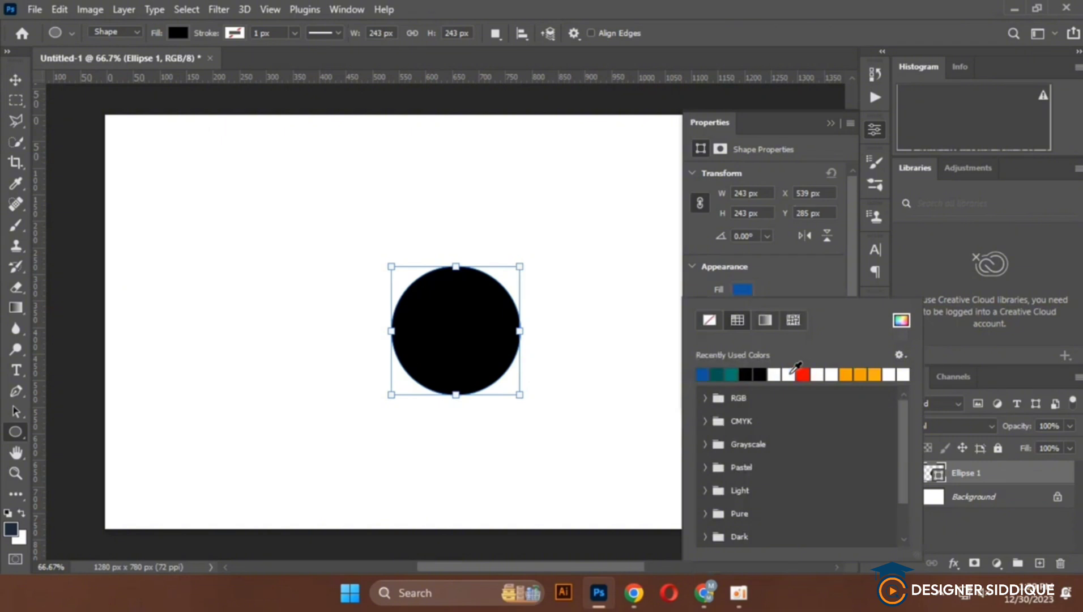
click(847, 374)
click(833, 122)
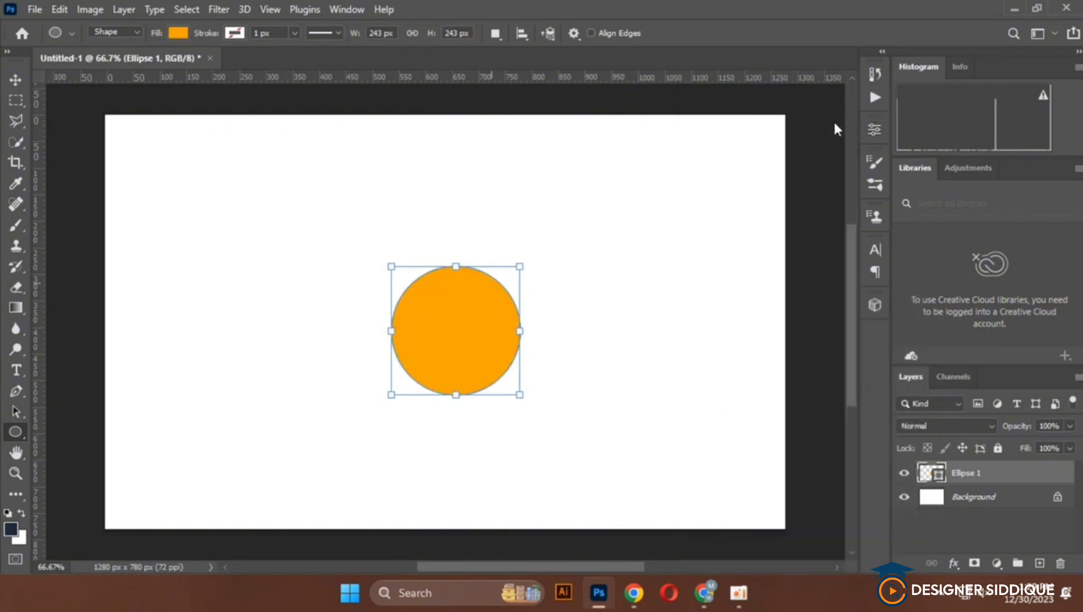
click(16, 80)
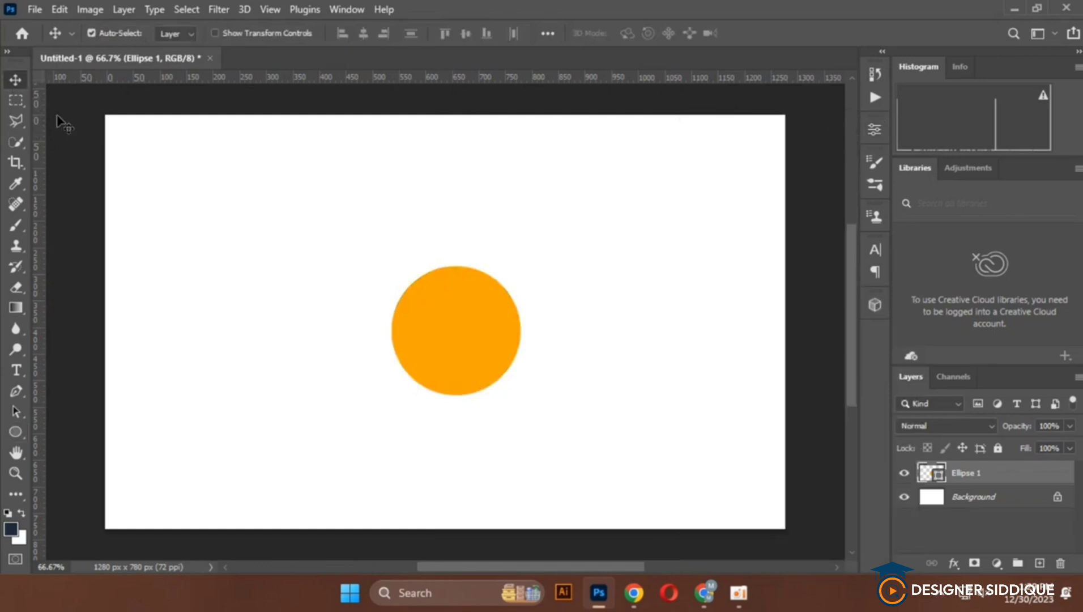
drag(465, 344, 430, 324)
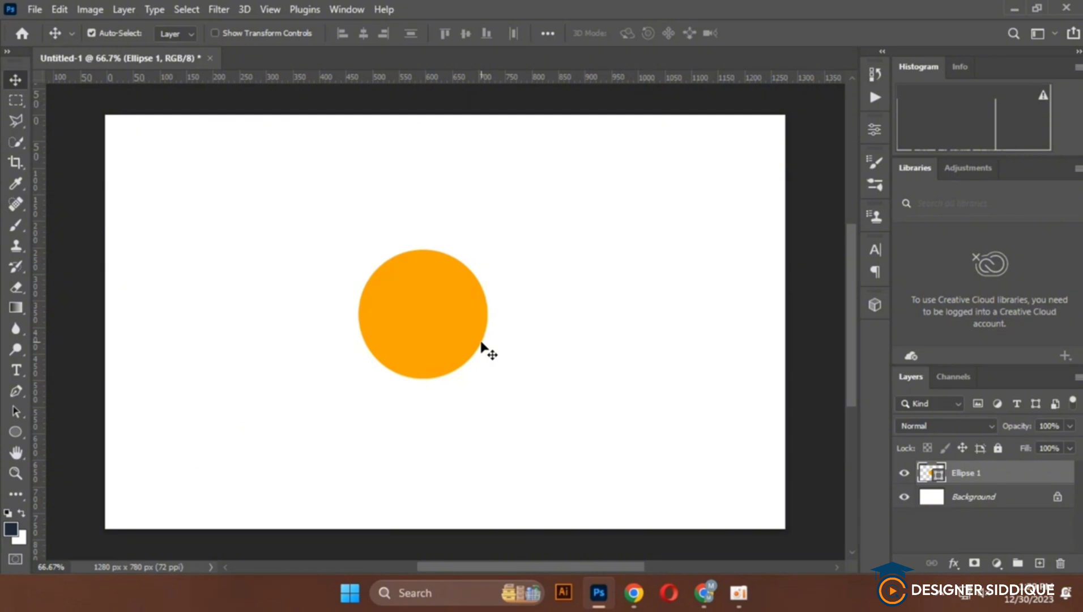
Place 25181.png from the desktop into the document, scaled to 5.05%, with the man standing over the orange circle
click(1014, 9)
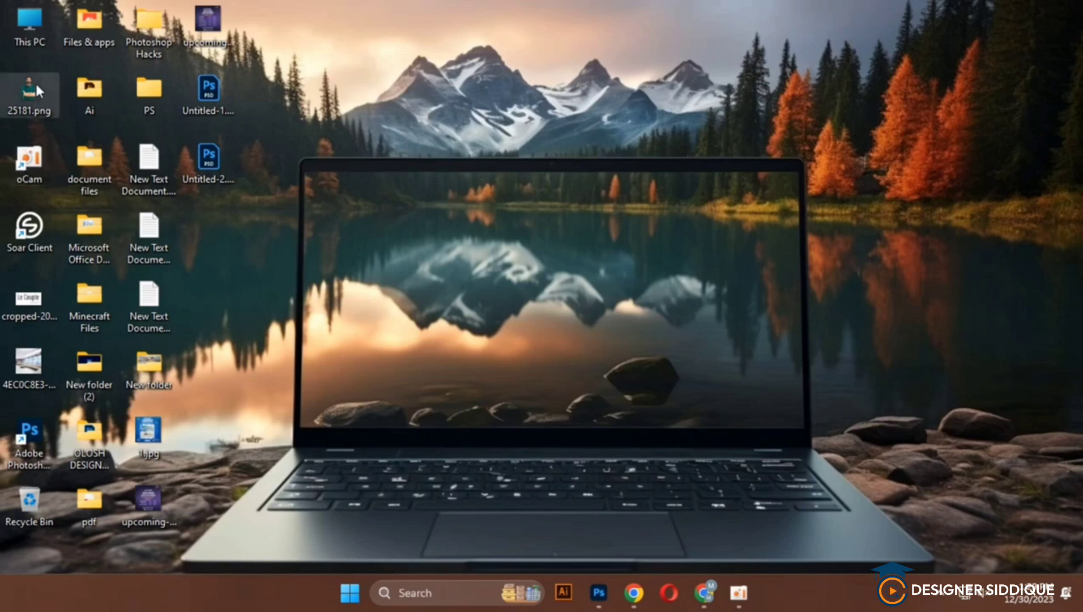
drag(21, 88, 411, 341)
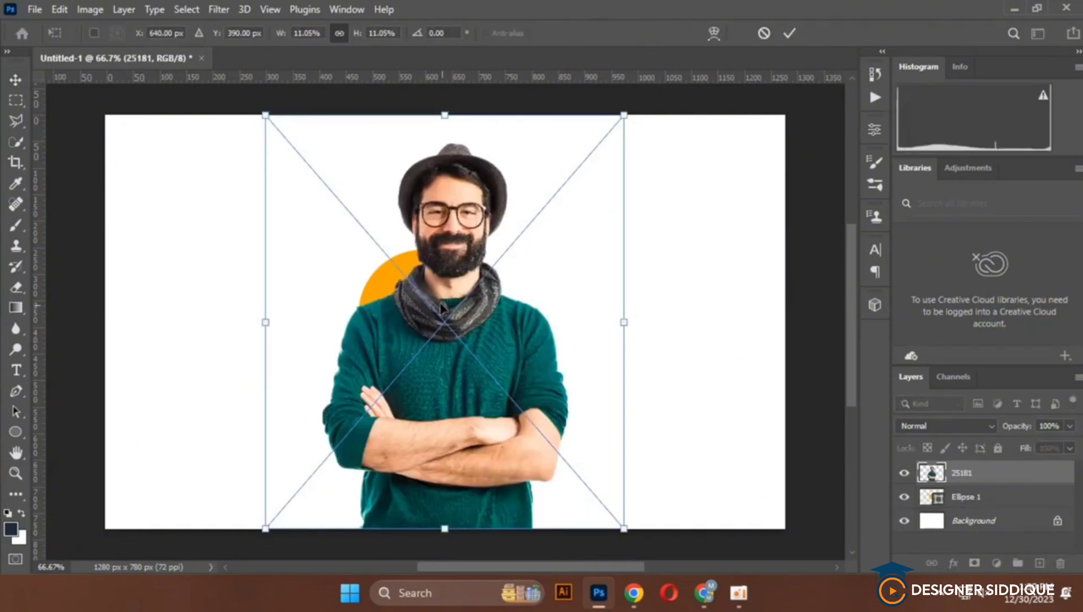
drag(436, 350, 424, 350)
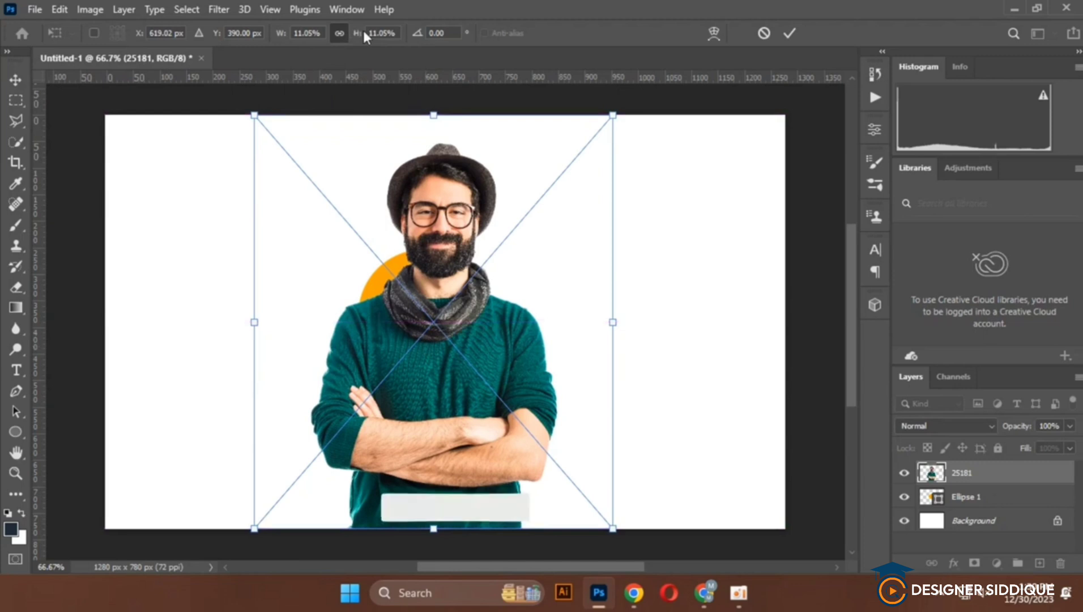
drag(361, 33, 355, 34)
drag(475, 396, 465, 358)
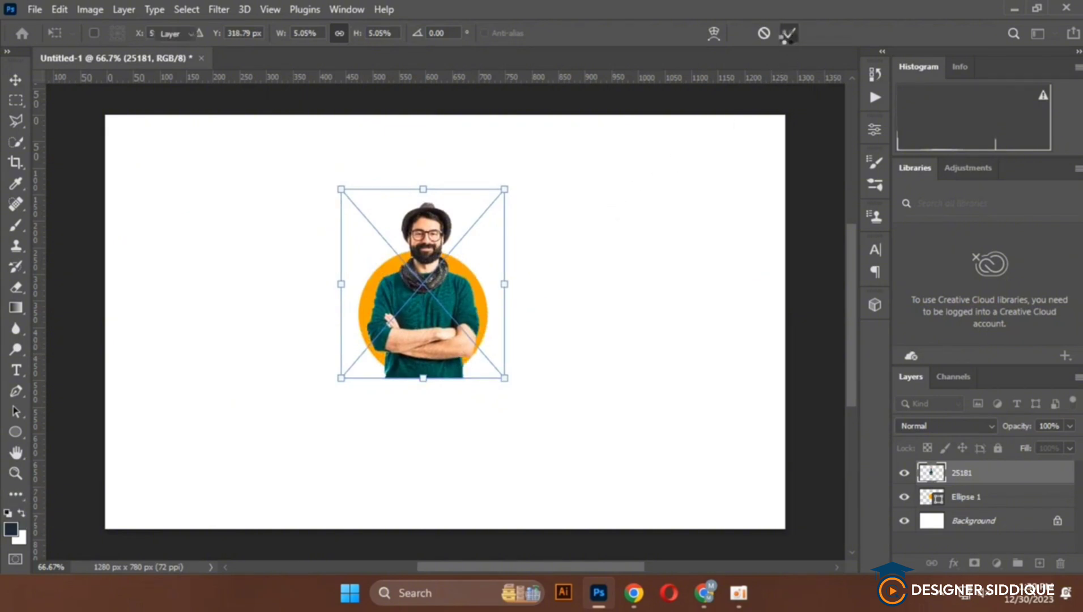
click(788, 36)
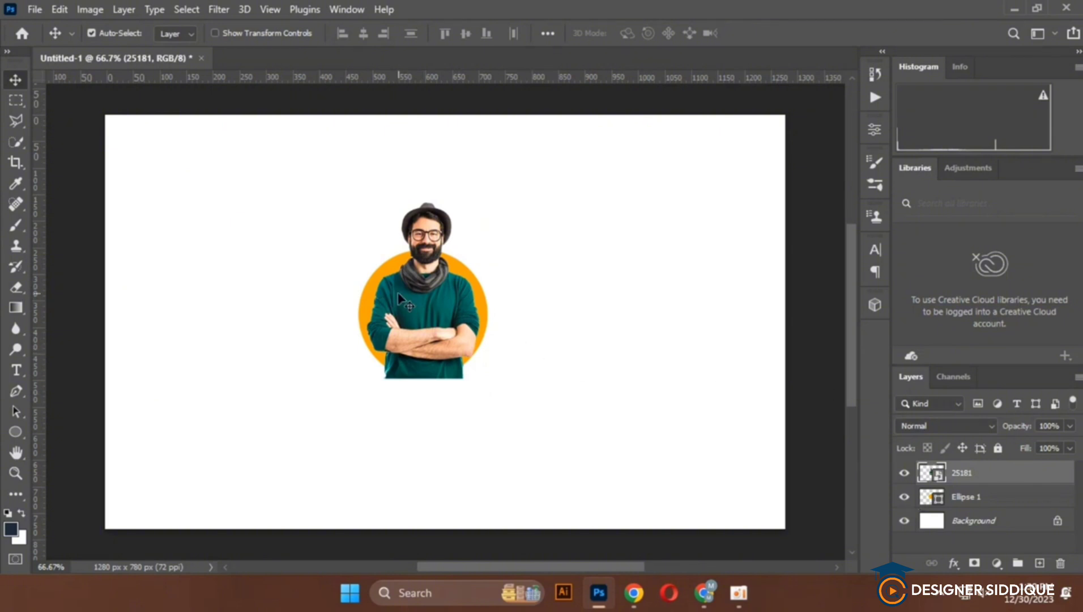
Duplicate the 25181 layer and clip the original to the Ellipse 1 layer with a clipping mask
key(ctrl)
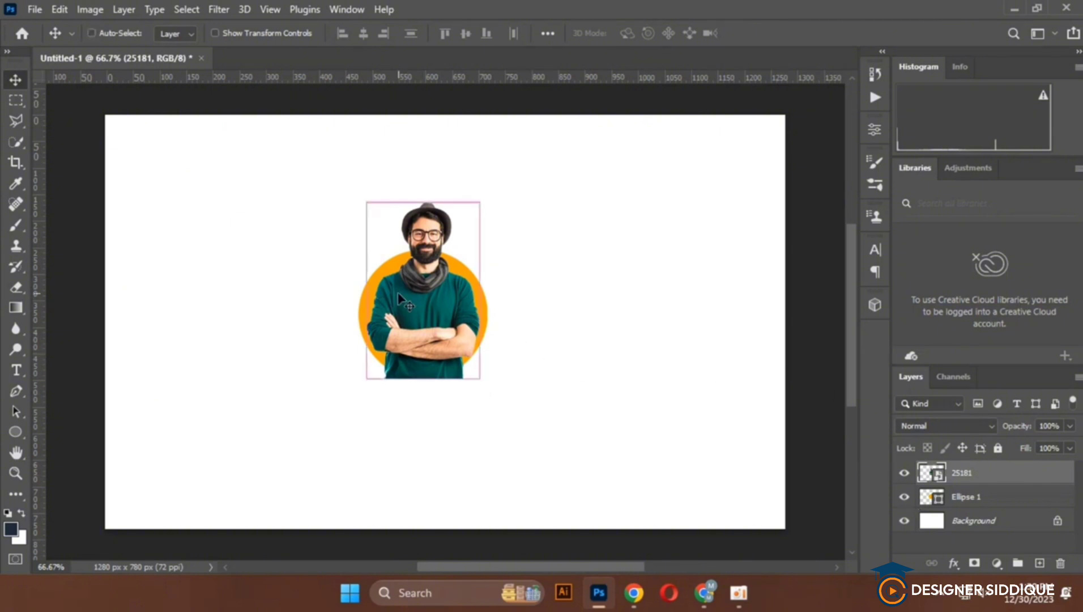
key(ctrl+j)
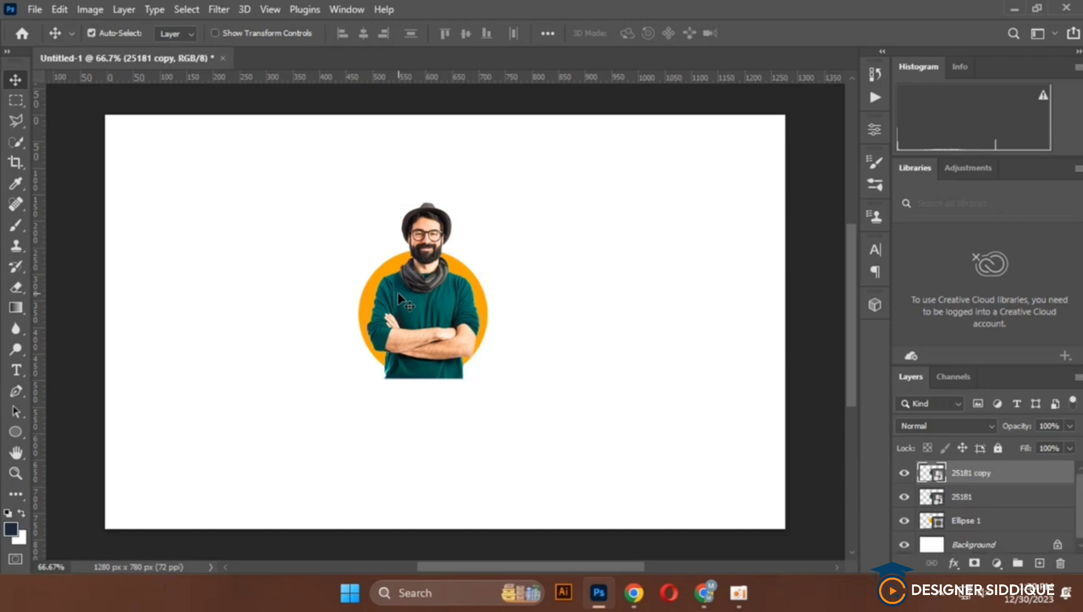
click(996, 502)
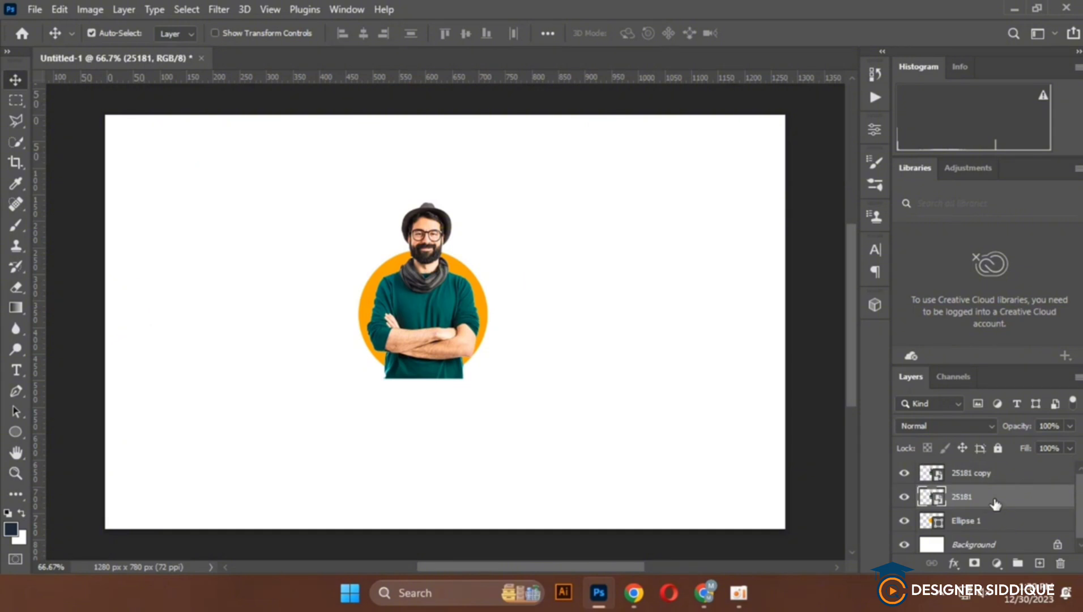
right_click(1027, 497)
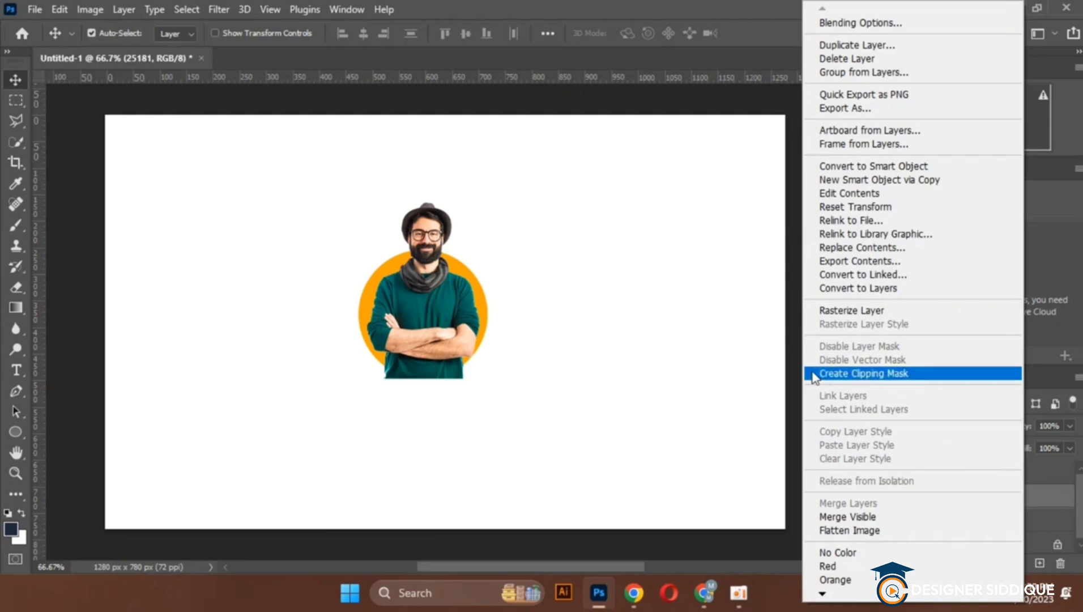
click(895, 376)
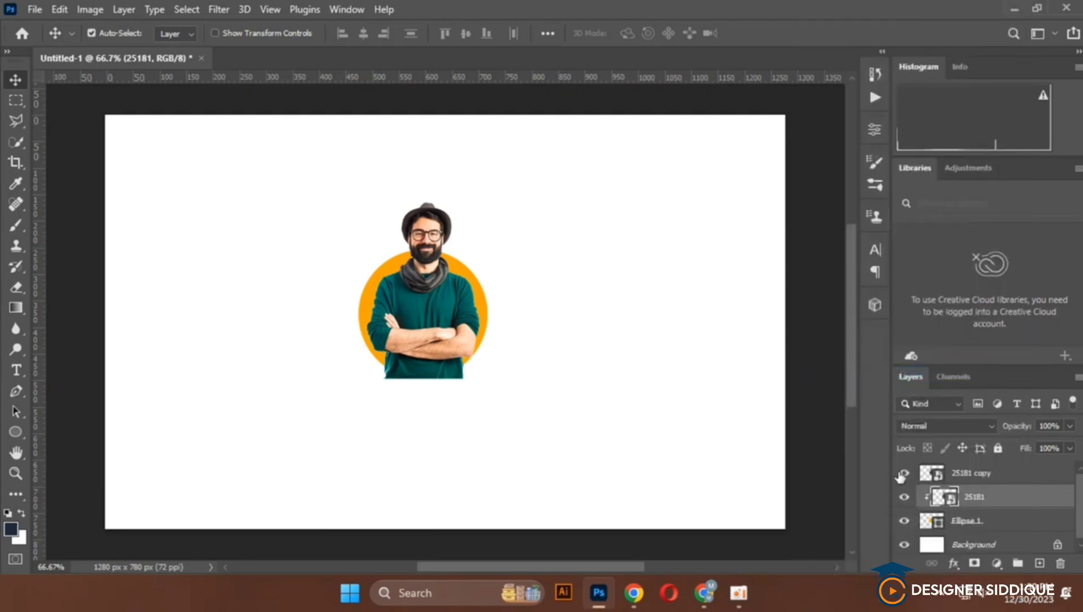
click(905, 473)
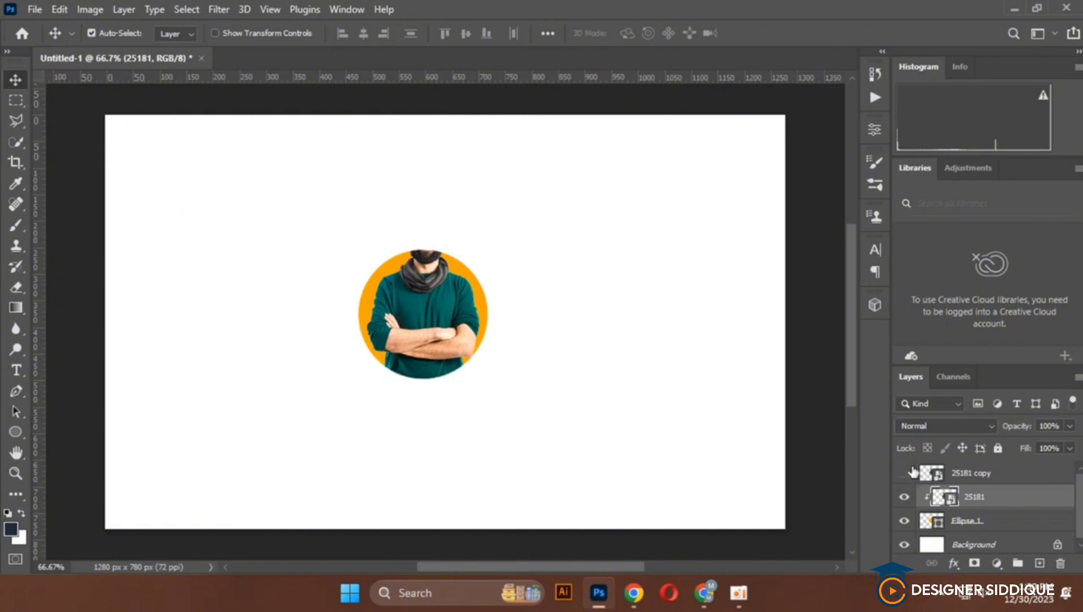
click(905, 473)
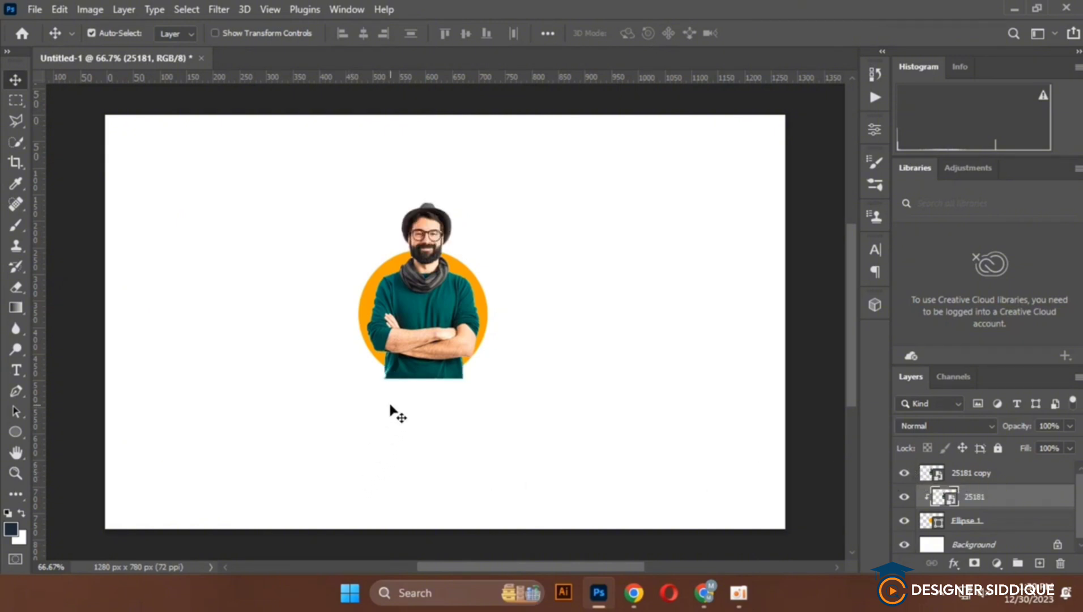
Add a layer mask to the 25181 copy layer
scroll(431, 381, up, 5)
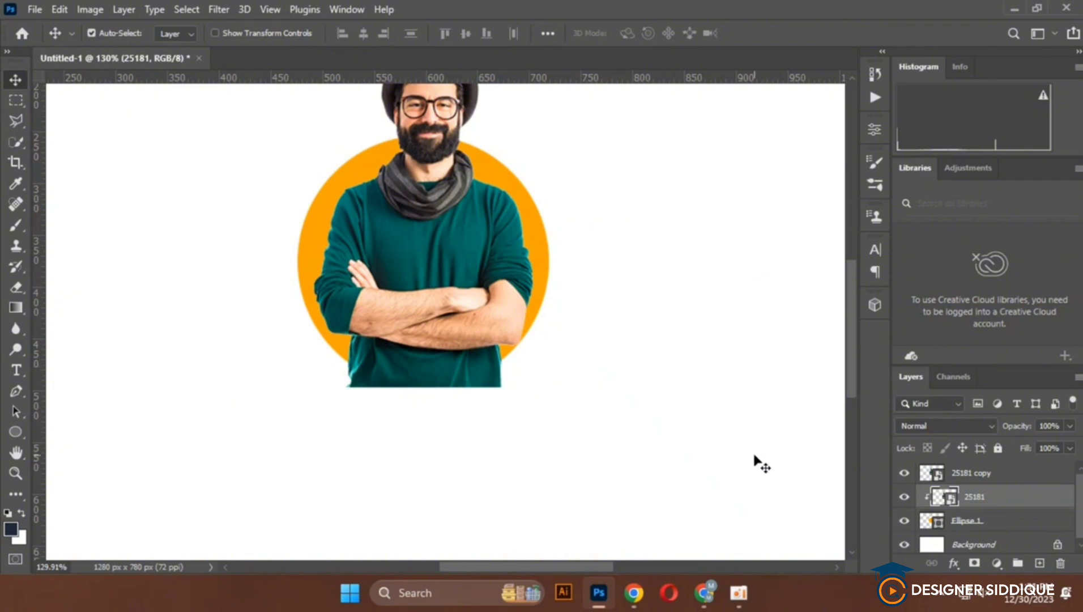
click(965, 481)
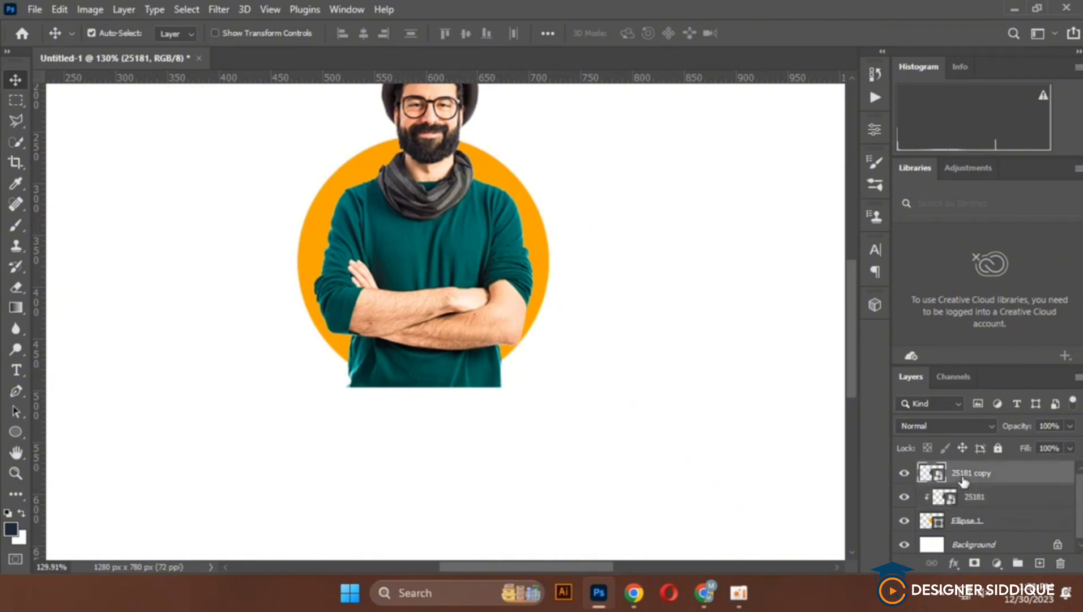
click(974, 564)
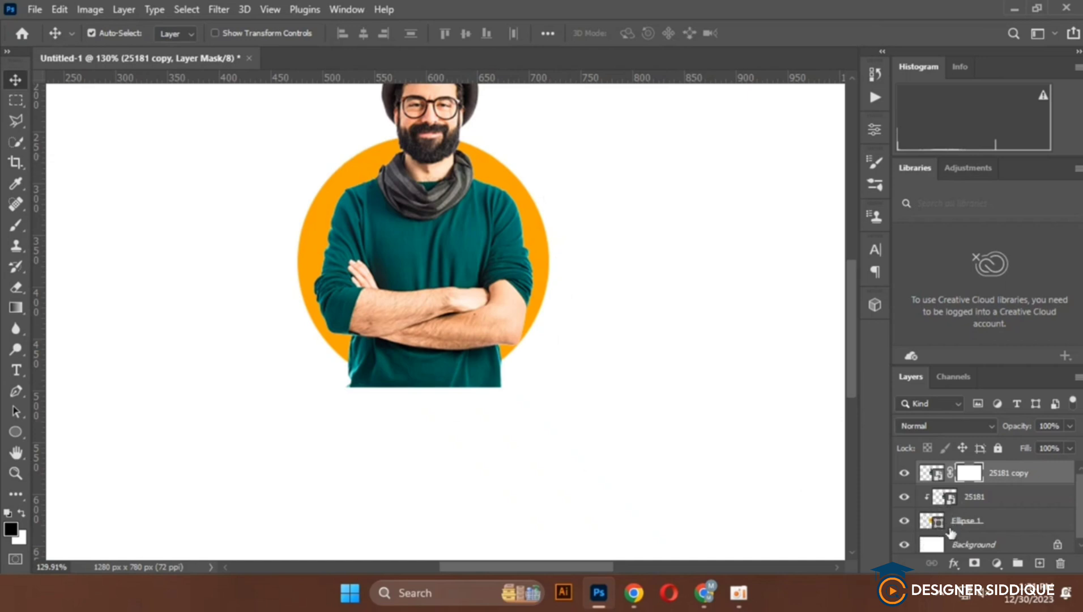
Load the circle's outline from the Ellipse 1 layer as a selection and invert it, keeping the copy's layer mask active
key(ctrl)
ctrl+click(938, 526)
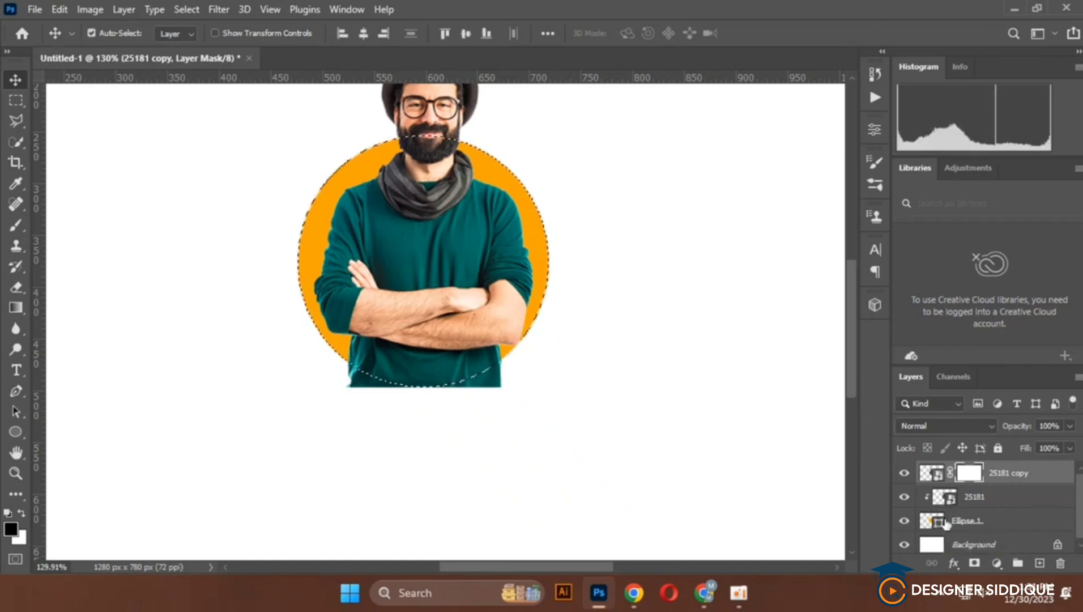
scroll(584, 442, up, 1)
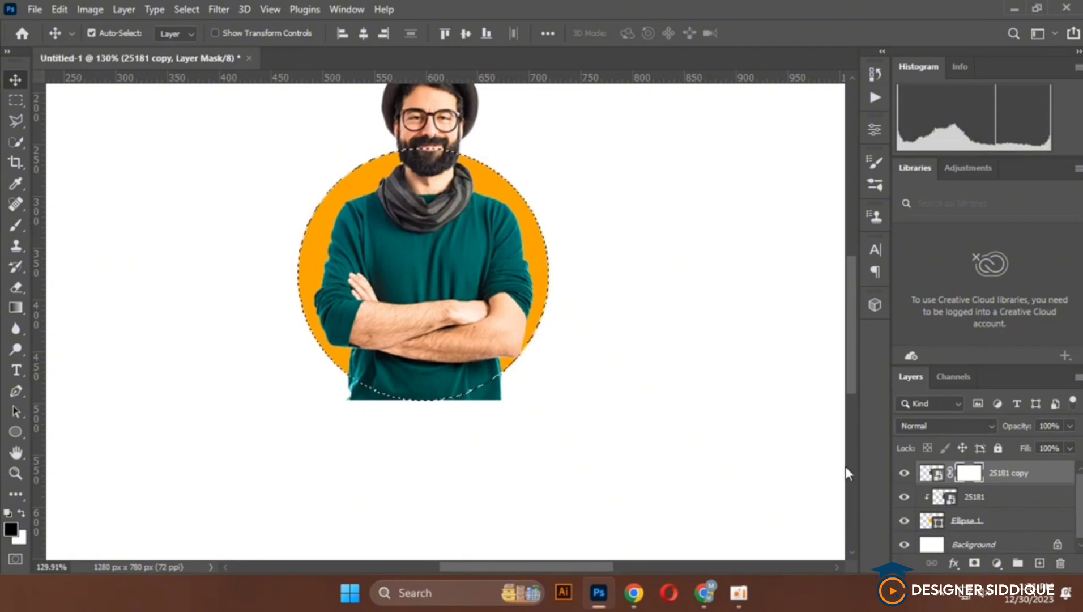
key(ctrl)
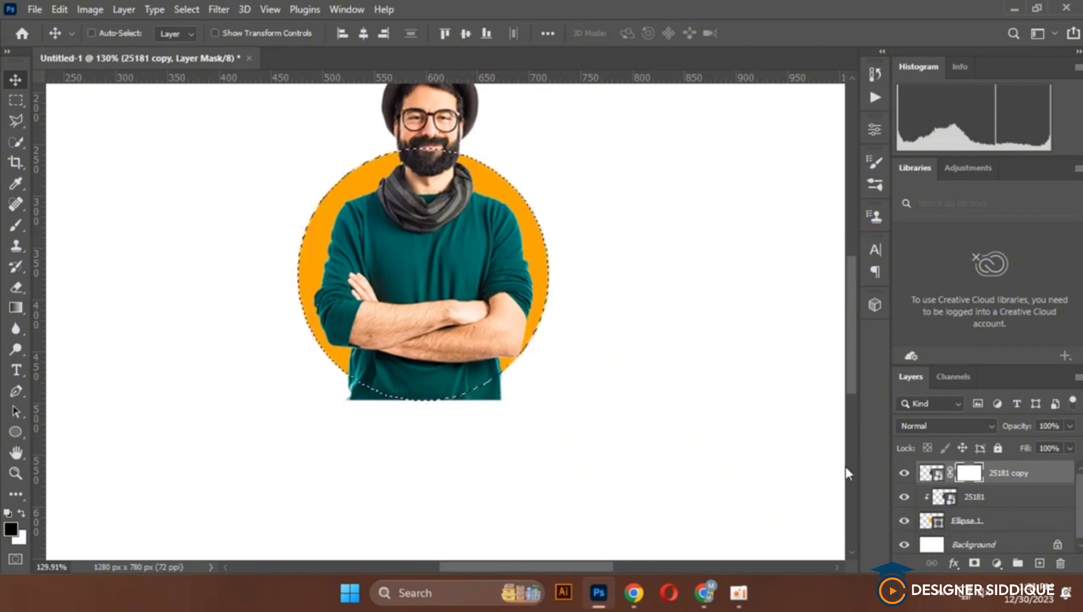
key(ctrl)
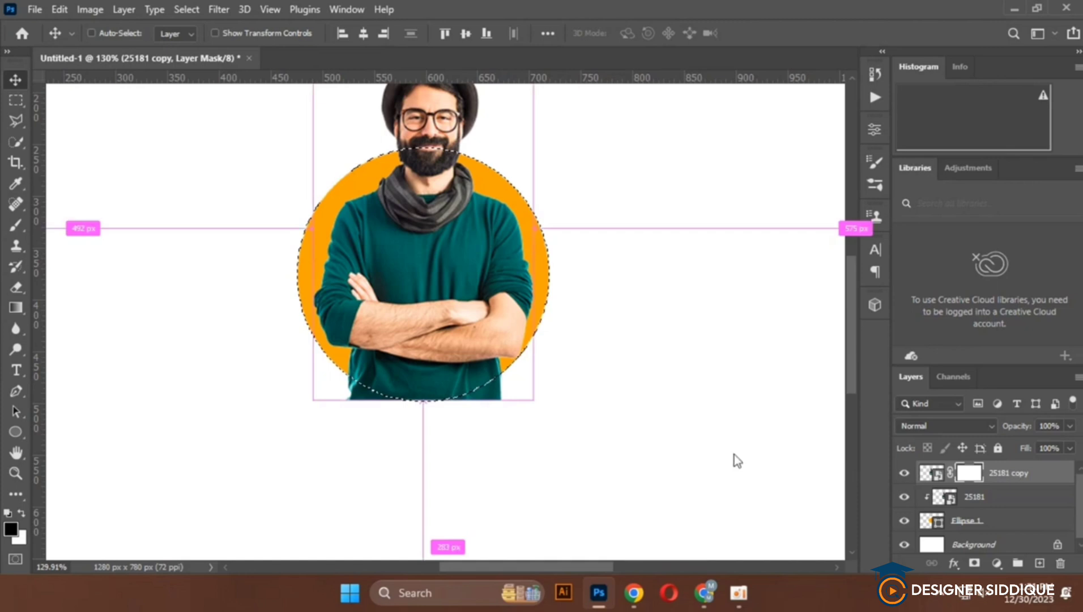
scroll(735, 460, down, 3)
scroll(656, 401, down, 1)
key(ctrl)
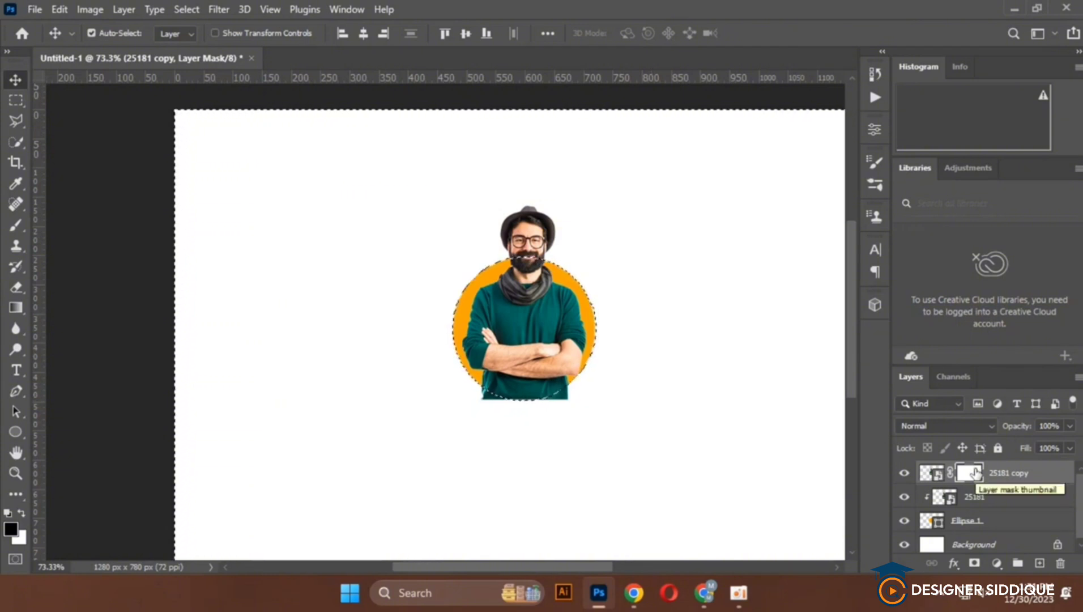
Set up the Brush tool with the soft round 30 tip at 0% hardness and set its size to 62 px
click(16, 225)
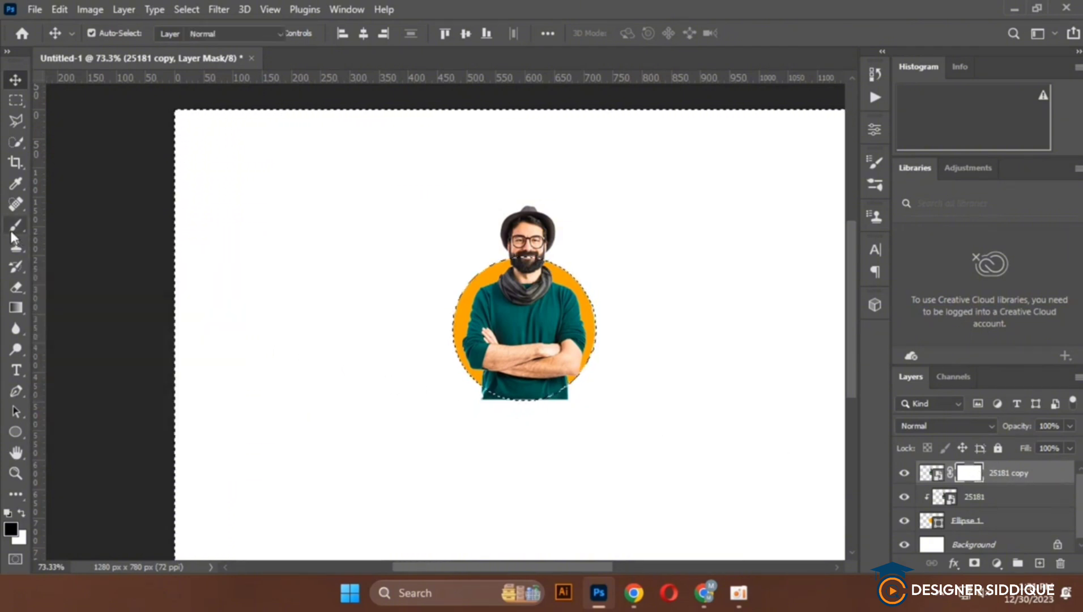
click(63, 225)
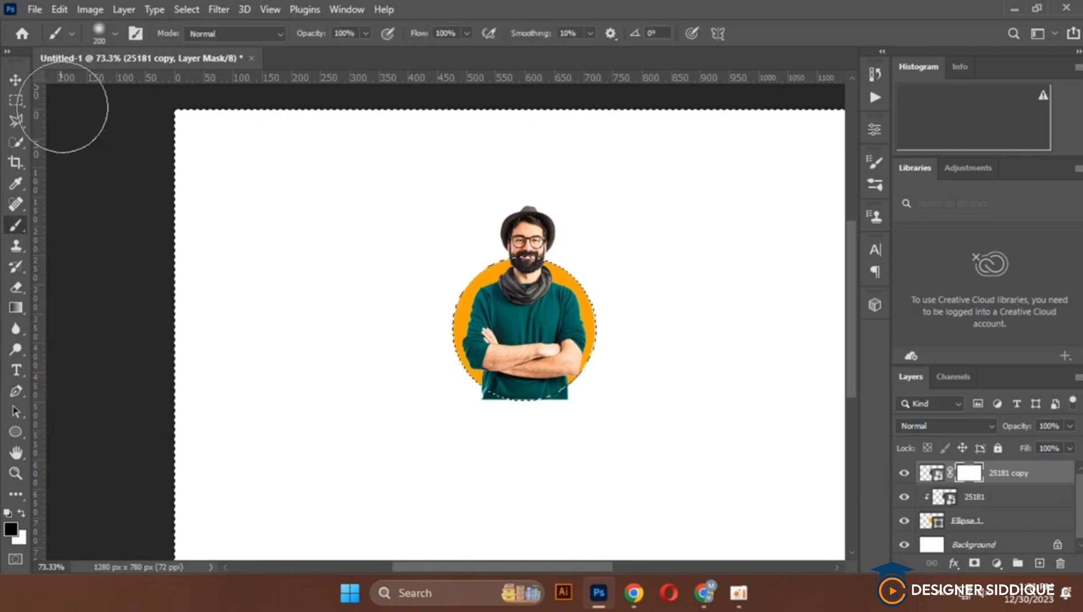
click(95, 26)
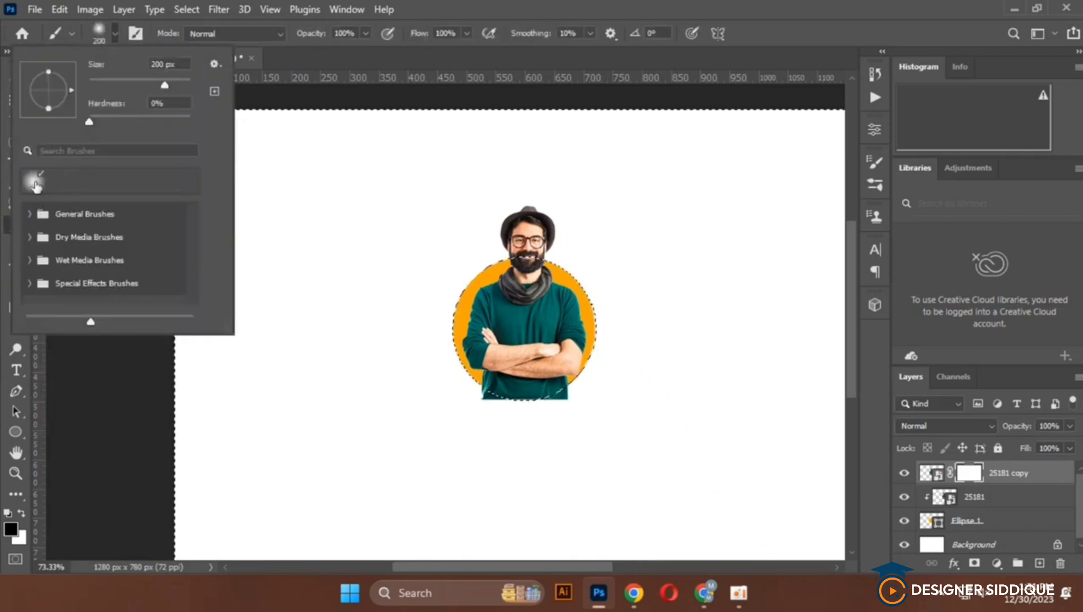
click(34, 182)
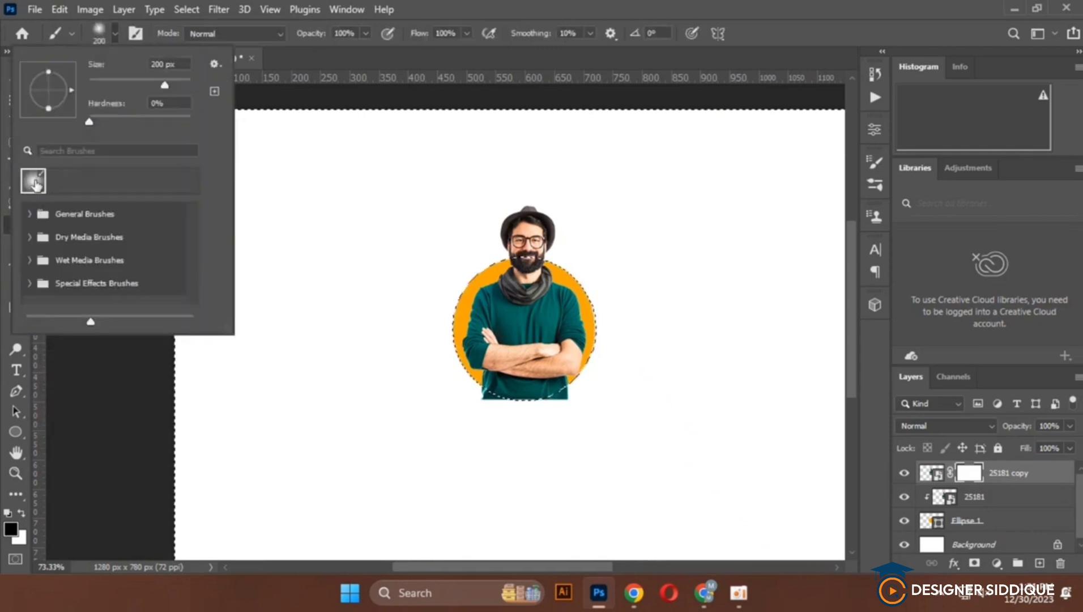
click(876, 184)
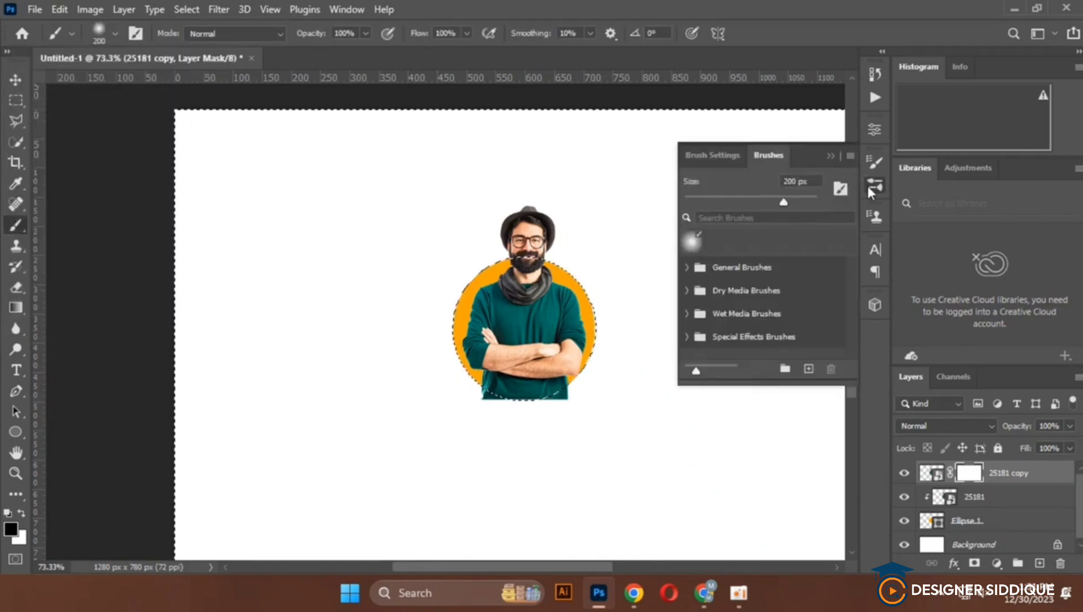
click(692, 153)
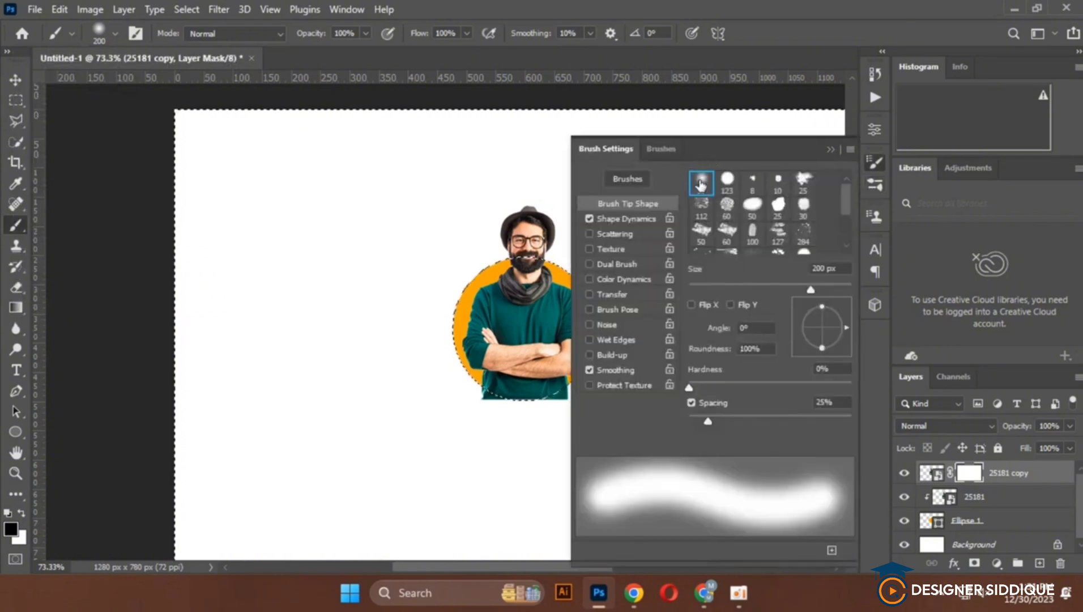
click(703, 183)
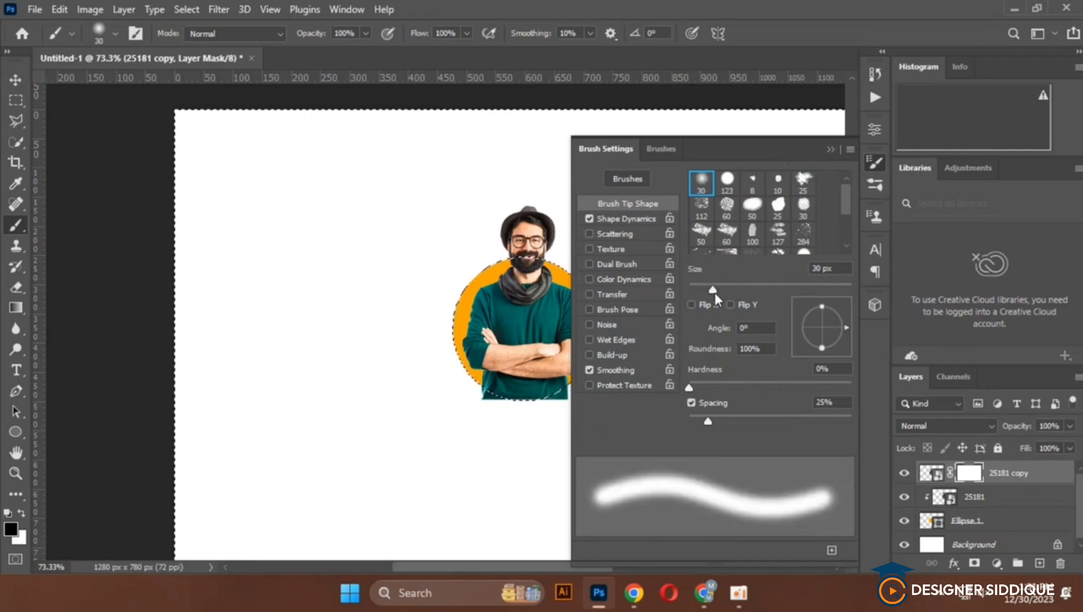
drag(715, 290, 738, 292)
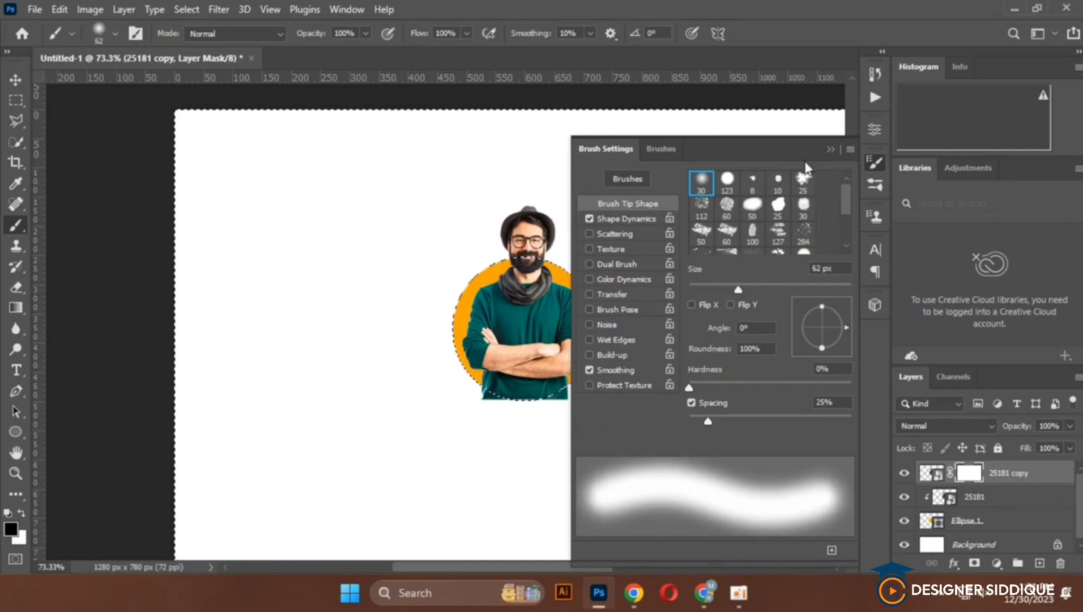
click(831, 149)
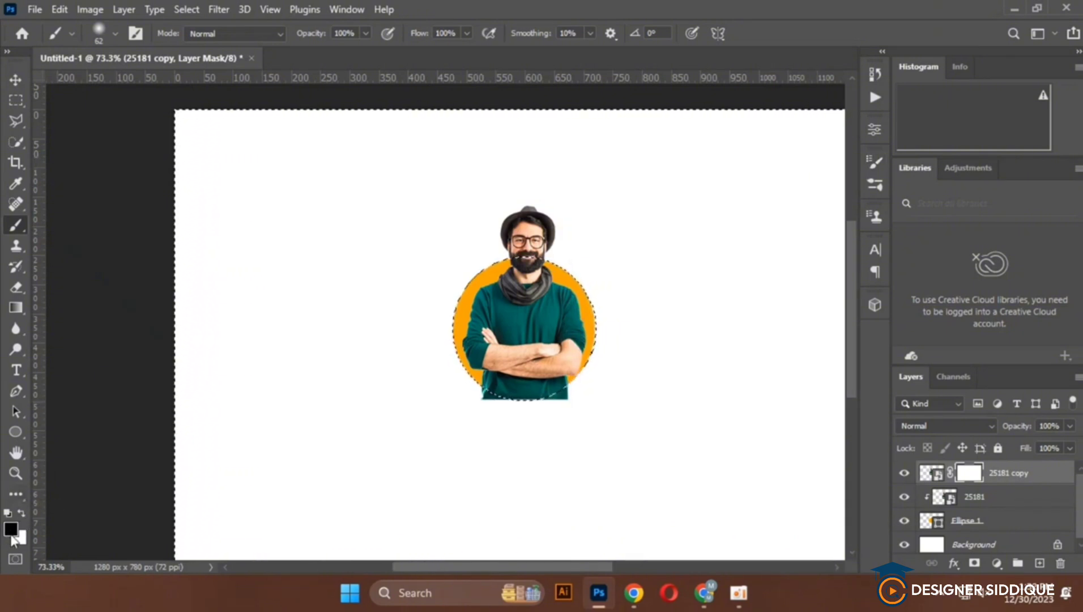
Paint black on the 25181 copy's mask to hide the shirt outside the circle's lower edge, then deselect and switch to the Move tool
scroll(552, 439, up, 6)
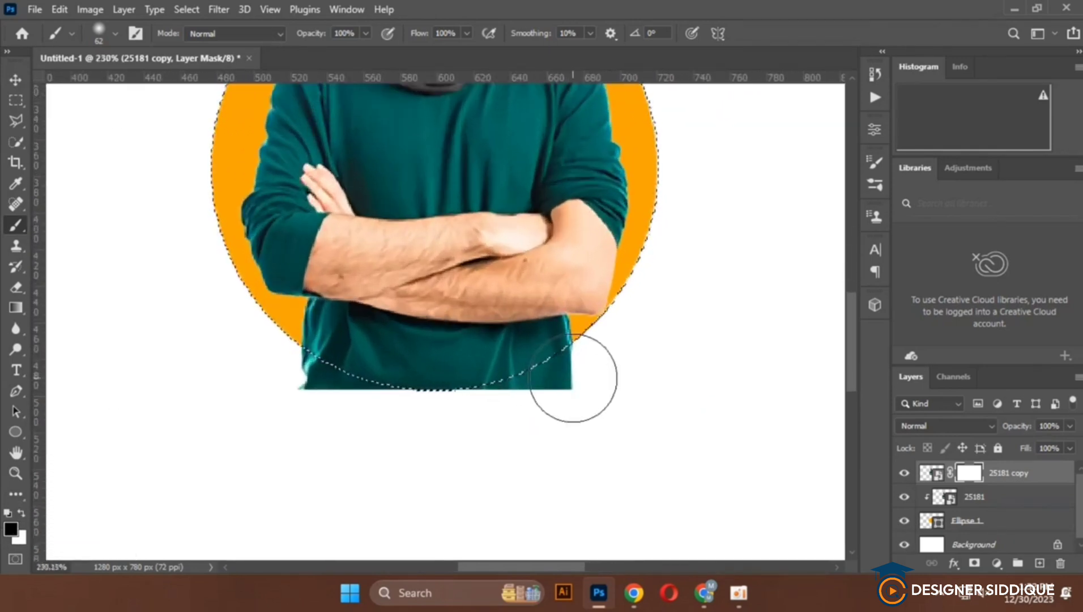
mouse_move(569, 373)
mouse_down()
mouse_move(479, 427)
mouse_move(609, 337)
mouse_move(545, 385)
mouse_move(306, 393)
mouse_move(225, 343)
mouse_move(407, 385)
mouse_move(502, 387)
mouse_move(202, 347)
mouse_move(383, 373)
mouse_move(598, 350)
mouse_up()
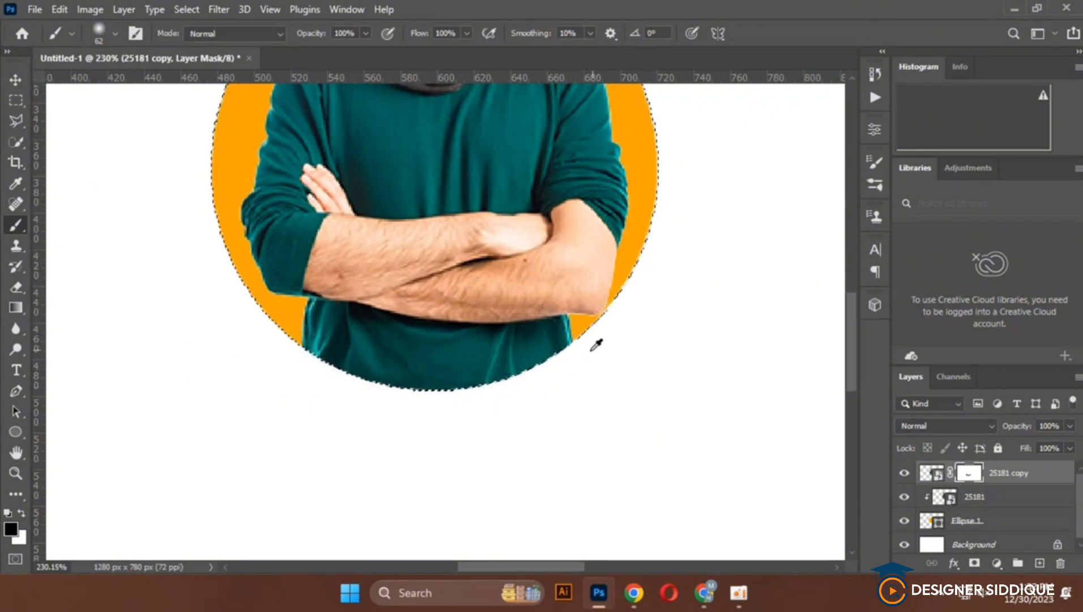
scroll(595, 344, down, 4)
scroll(549, 363, up, 3)
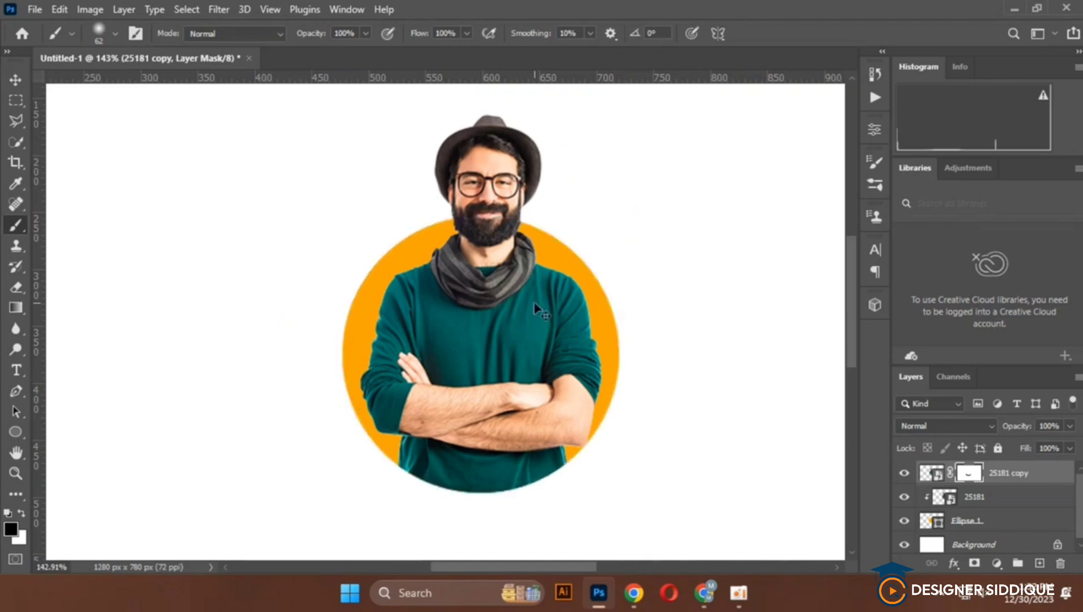
scroll(411, 229, down, 1)
key(v)
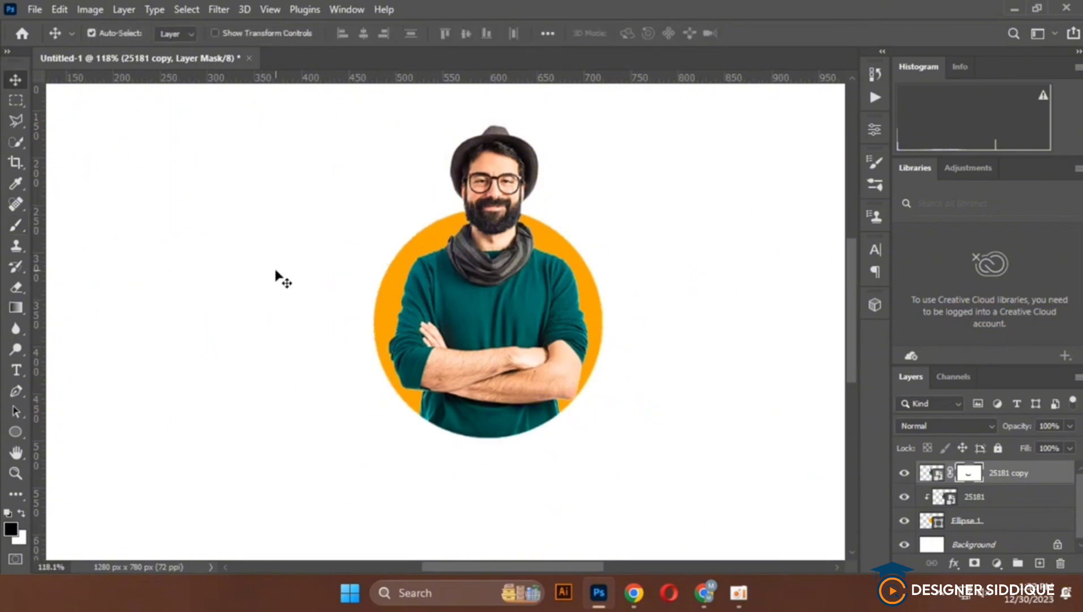